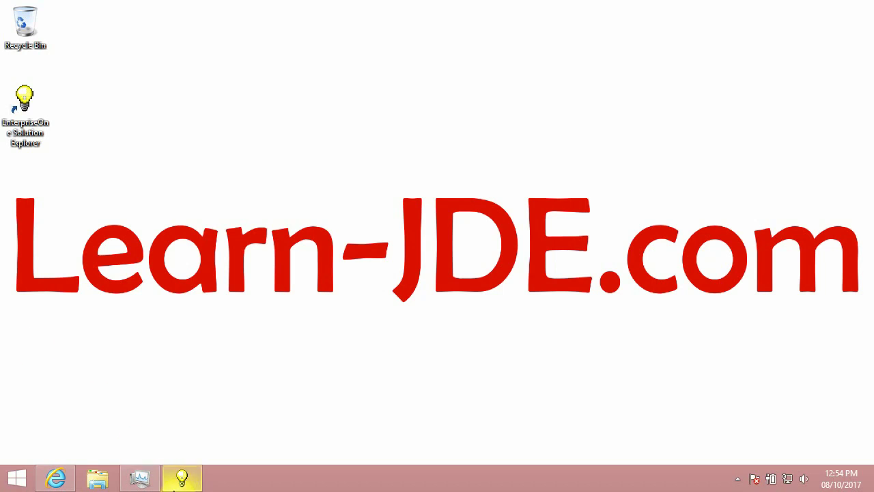
- Restore the Solution Explorer window and put the cursor in the Fast Path box
{"action": "left_click", "coordinate": [186, 481]}
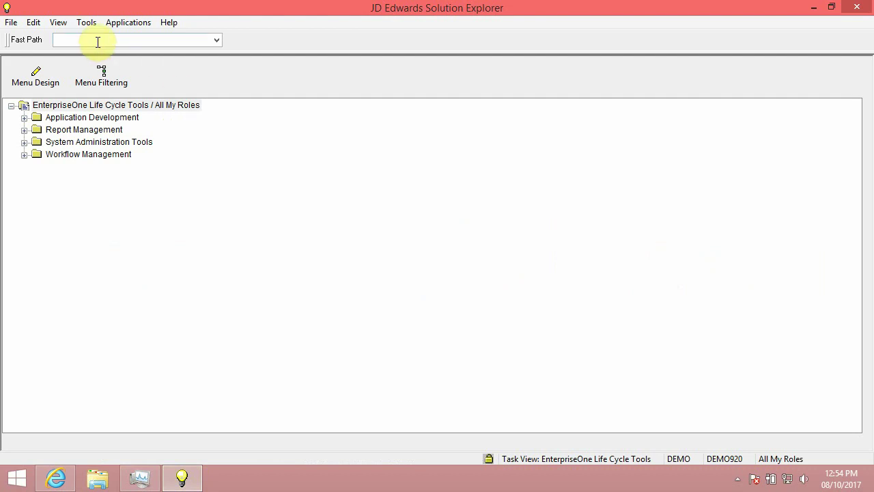
{"action": "left_click", "coordinate": [97, 42]}
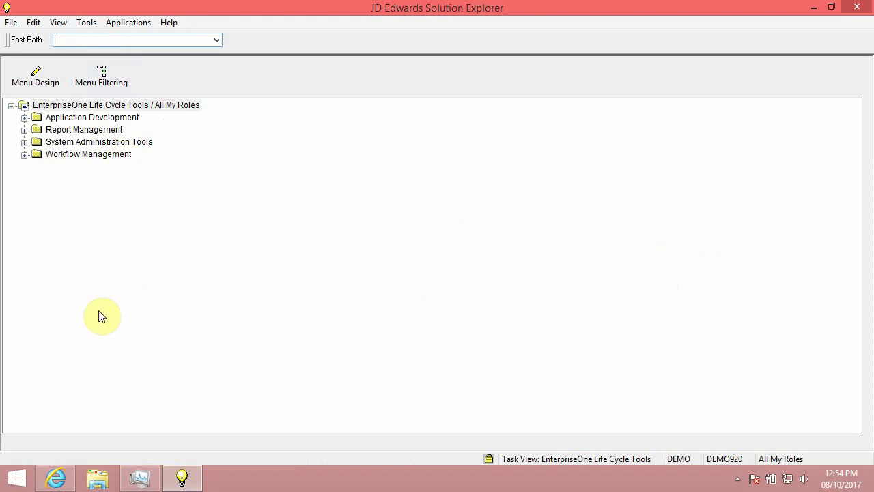
- Open an administrator Command Prompt and run hostname, which shows JDE-92
{"action": "right_click", "coordinate": [19, 485]}
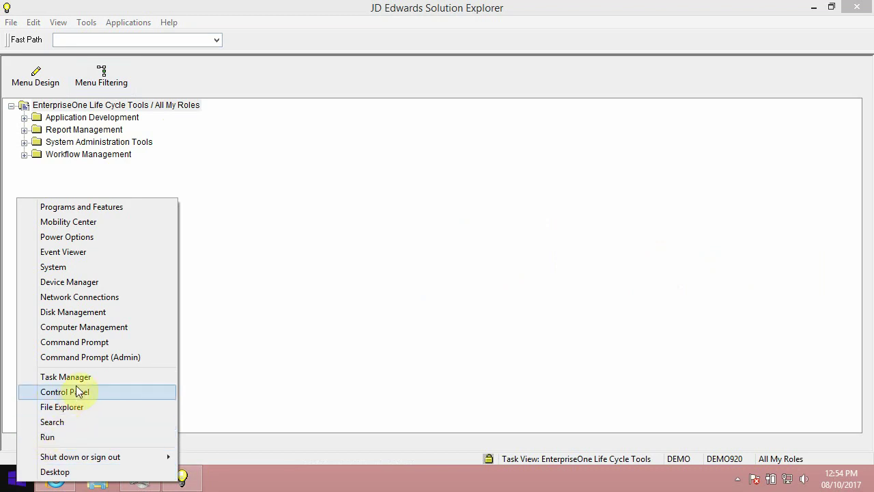
{"action": "left_click", "coordinate": [126, 355]}
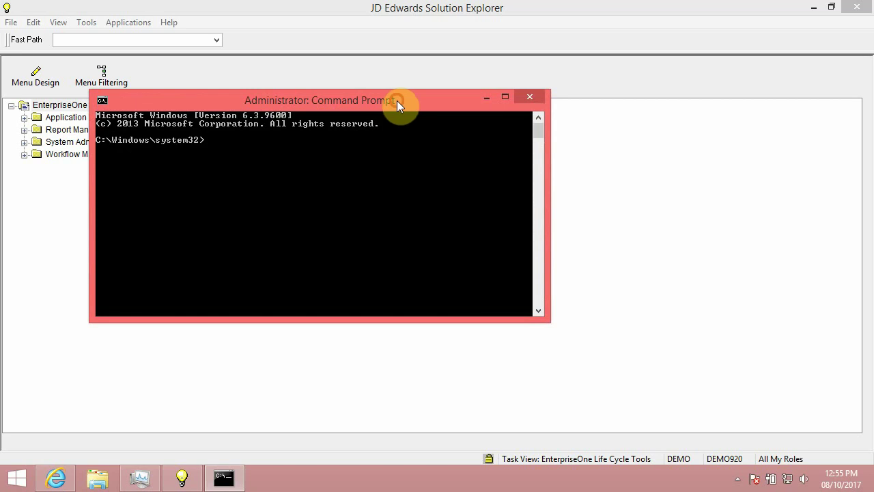
{"action": "left_click_drag", "start_coordinate": [396, 100], "coordinate": [480, 139]}
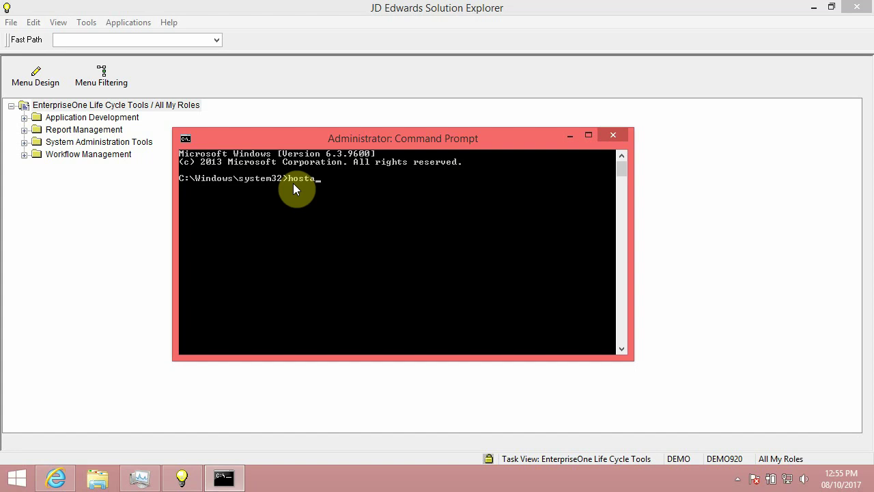
{"action": "type", "text": "name"}
{"action": "key", "text": "Return"}
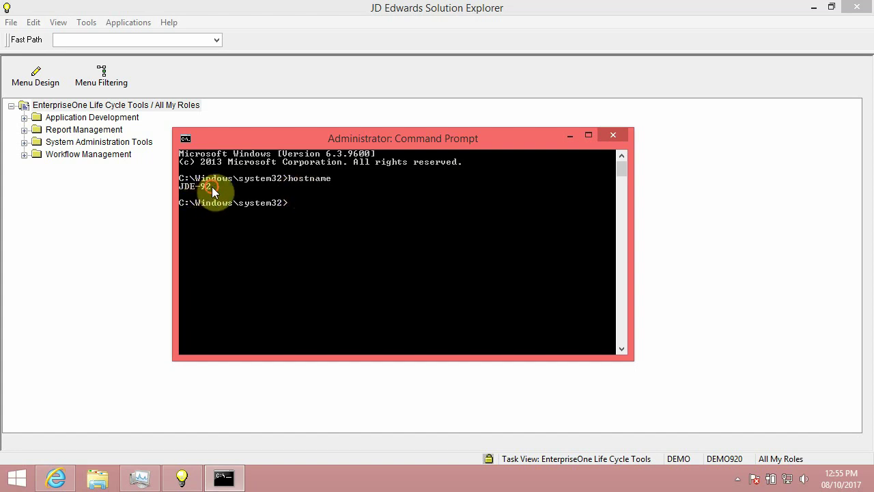
- Launch P986115 from Fast Path and open the LOCAL data source for machine 127.0.0.1
{"action": "left_click", "coordinate": [569, 137]}
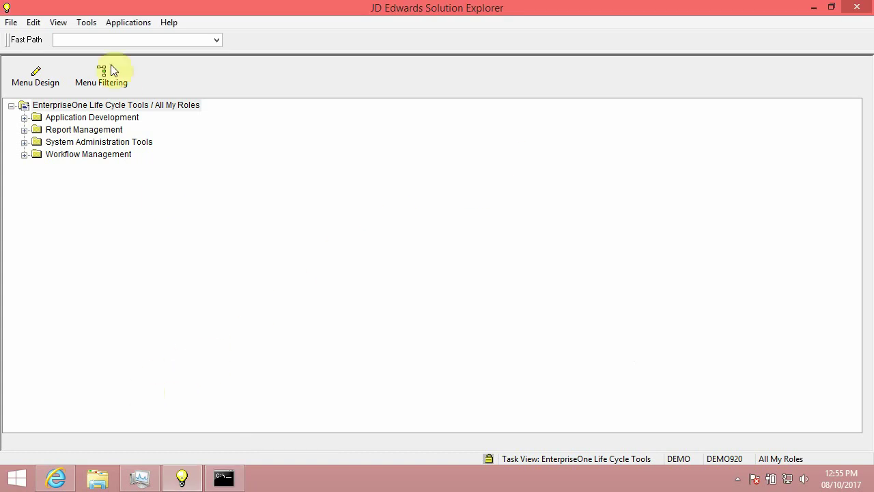
{"action": "left_click", "coordinate": [98, 39]}
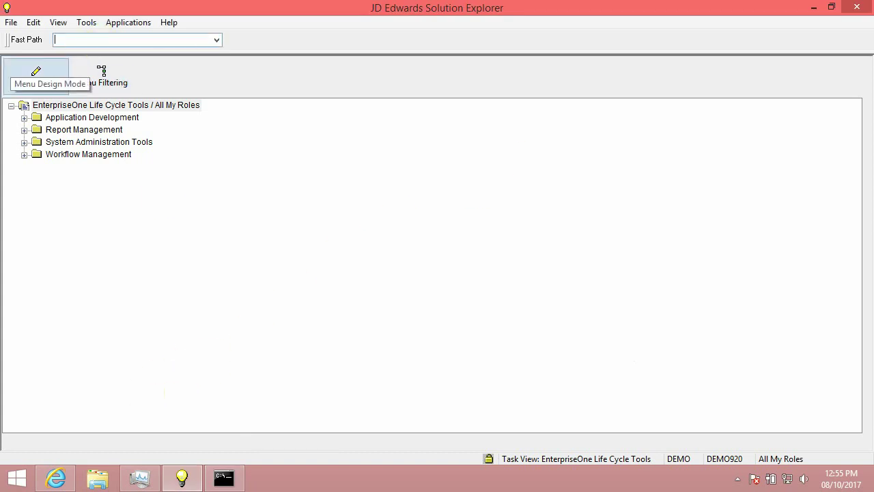
{"action": "type", "text": "p986115"}
{"action": "key", "text": "Return"}
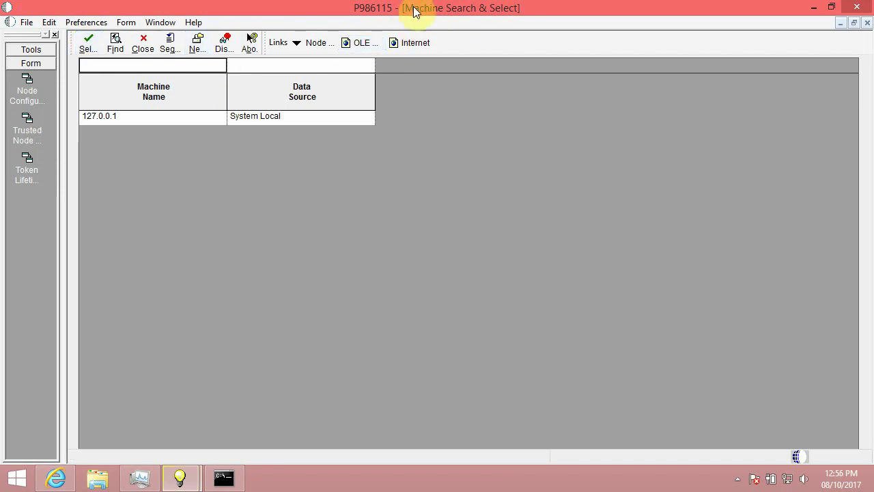
{"action": "double_click", "coordinate": [293, 117]}
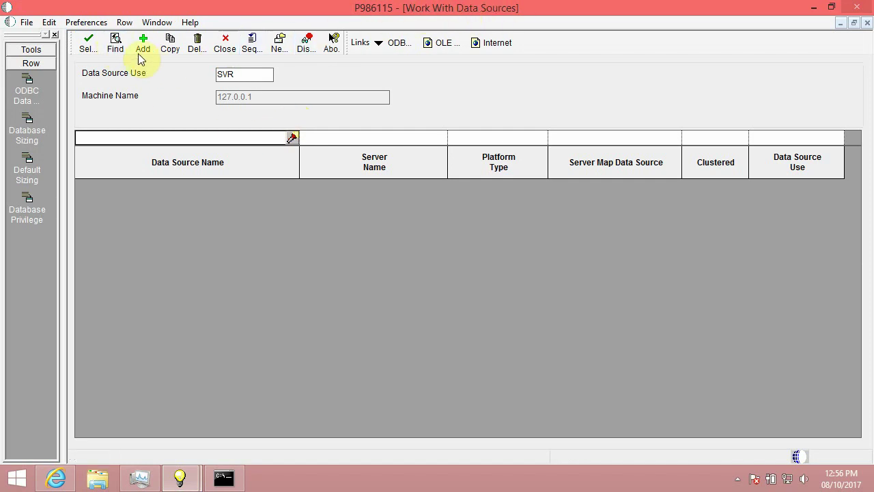
{"action": "left_click", "coordinate": [115, 43]}
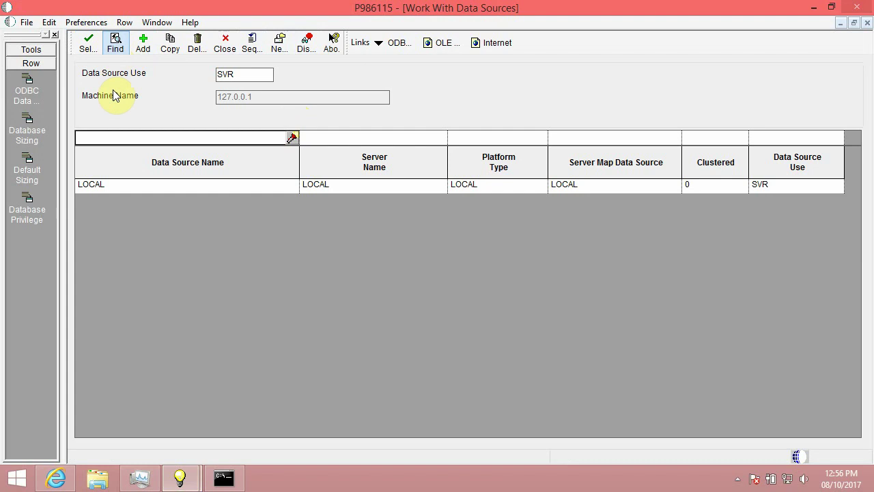
{"action": "double_click", "coordinate": [333, 185]}
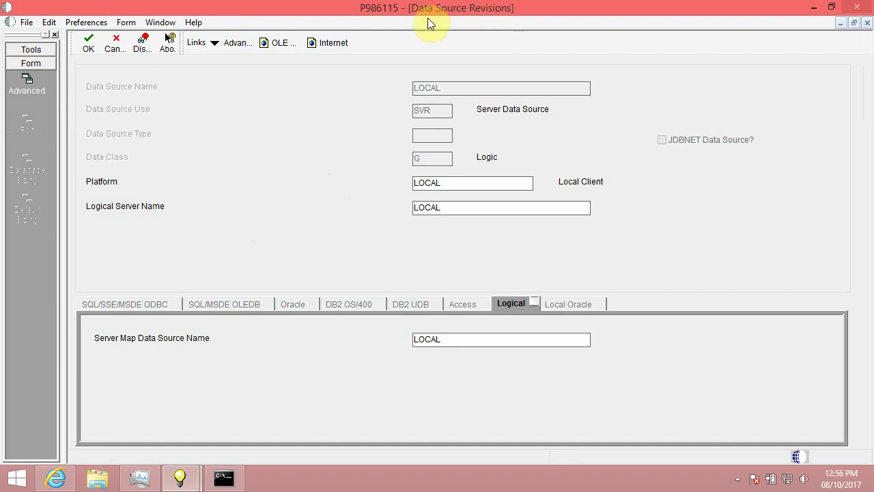
- Set LOCAL's logical server name to JDE-92 and server map data source to System Local, then save
{"action": "left_click", "coordinate": [463, 207]}
{"action": "left_click", "coordinate": [229, 482]}
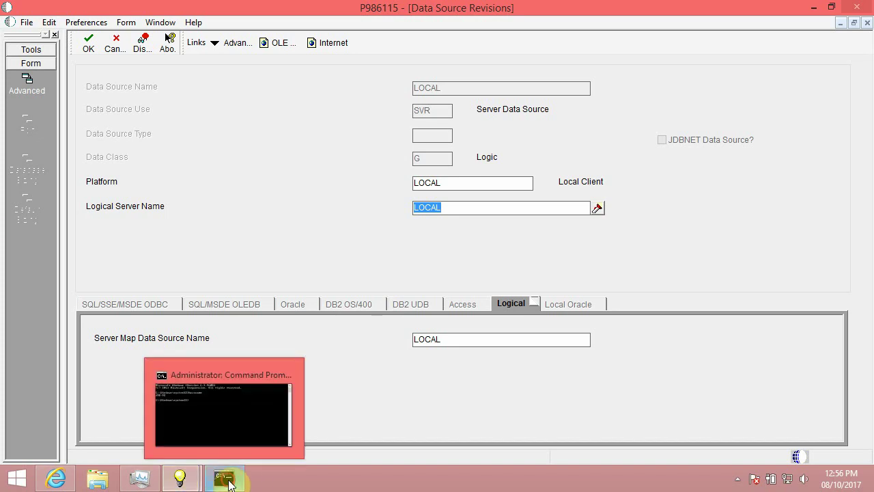
{"action": "left_click", "coordinate": [230, 482]}
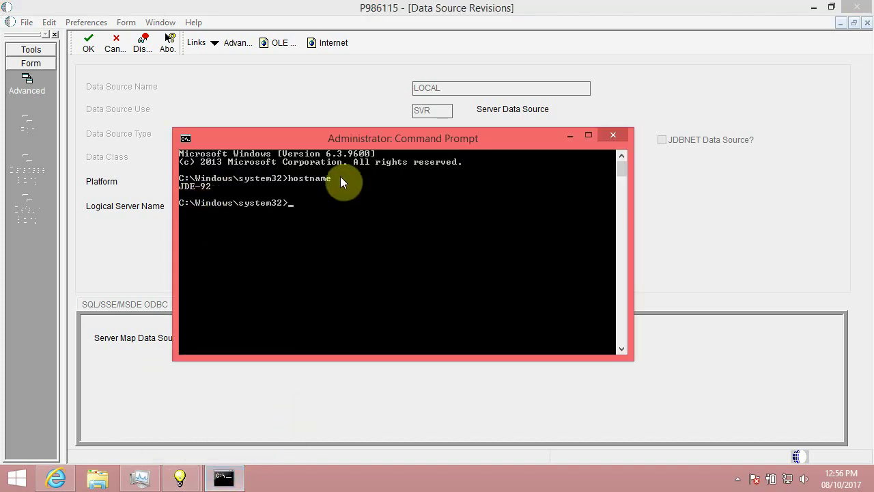
{"action": "left_click", "coordinate": [569, 135]}
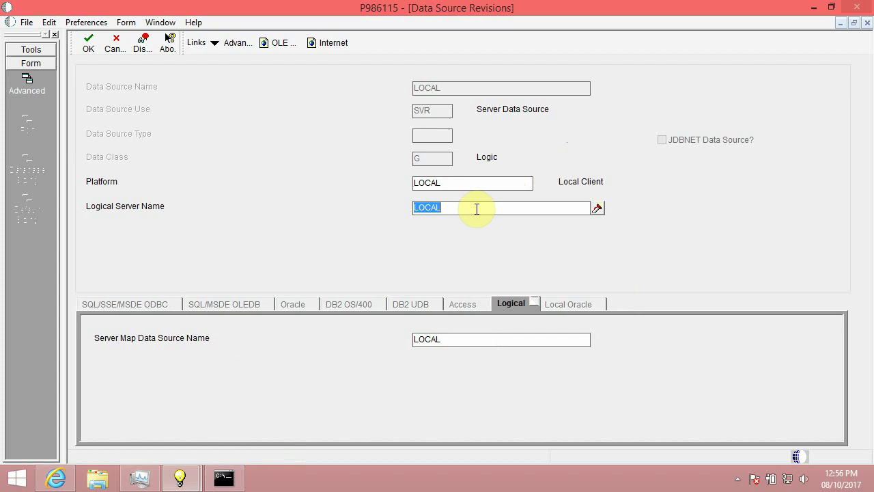
{"action": "type", "text": "JDE-92"}
{"action": "key", "text": "Tab"}
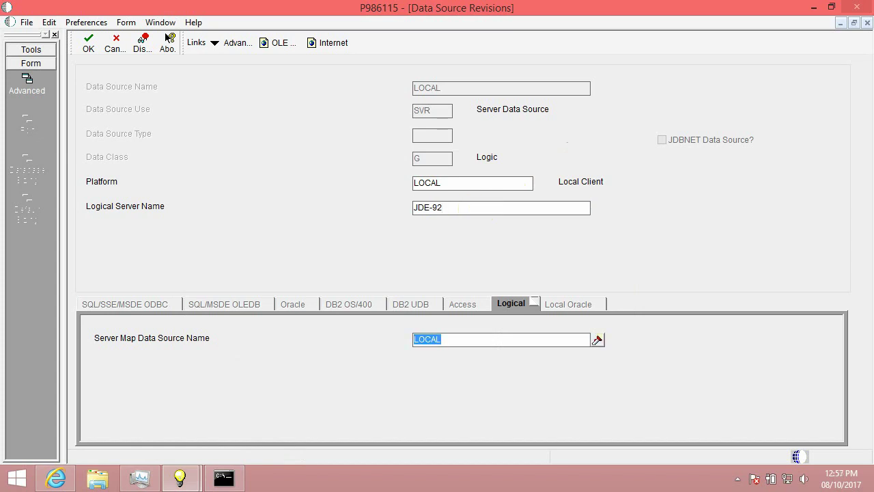
{"action": "type", "text": "System Local"}
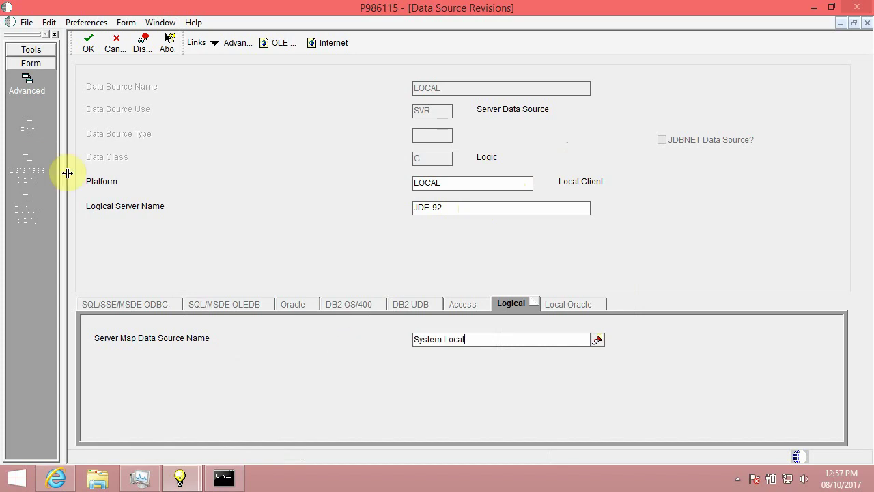
{"action": "left_click", "coordinate": [88, 46]}
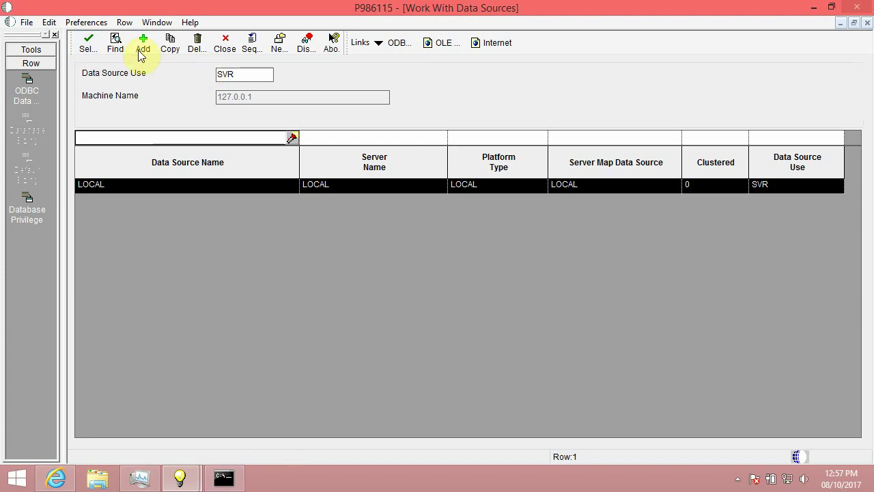
- Refresh the data source list to check LOCAL, then close Machine Search & Select and Solution Explorer
{"action": "left_click", "coordinate": [117, 44]}
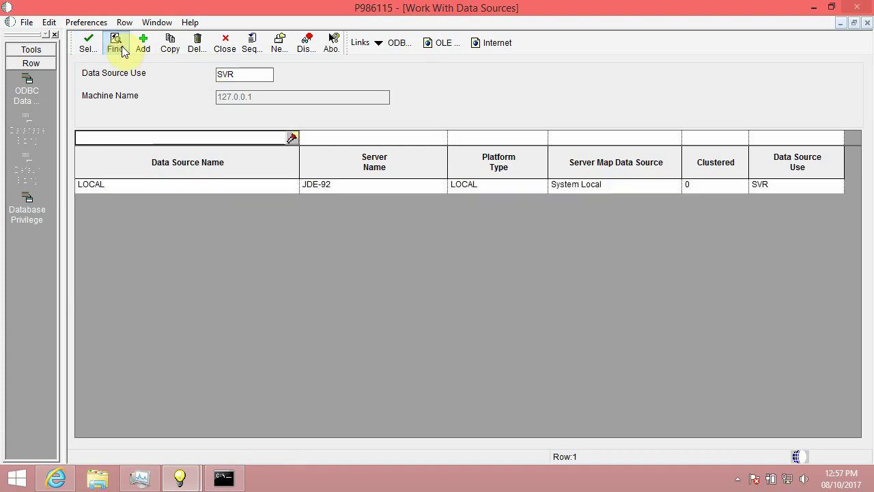
{"action": "left_click", "coordinate": [179, 185]}
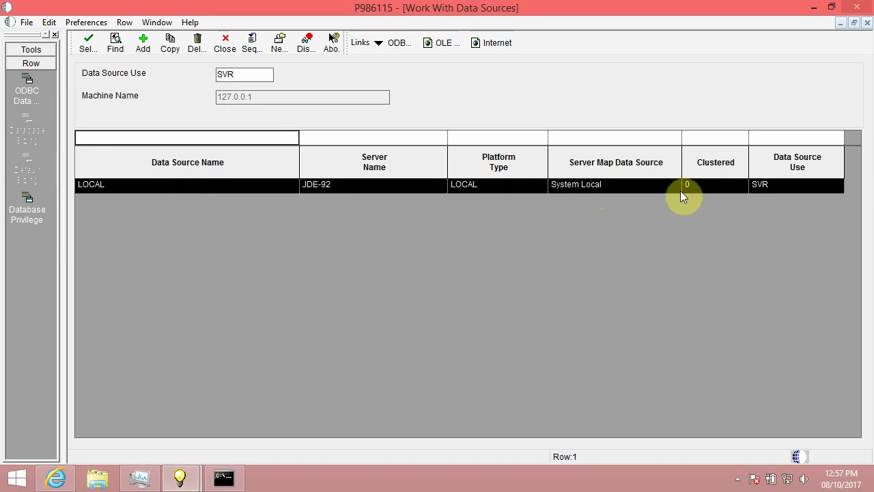
{"action": "left_click", "coordinate": [225, 47]}
{"action": "left_click", "coordinate": [144, 47]}
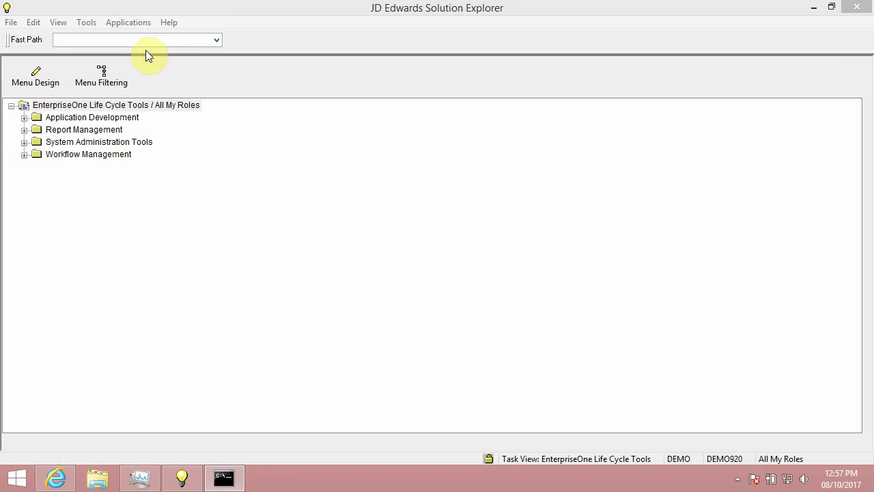
{"action": "left_click", "coordinate": [858, 8]}
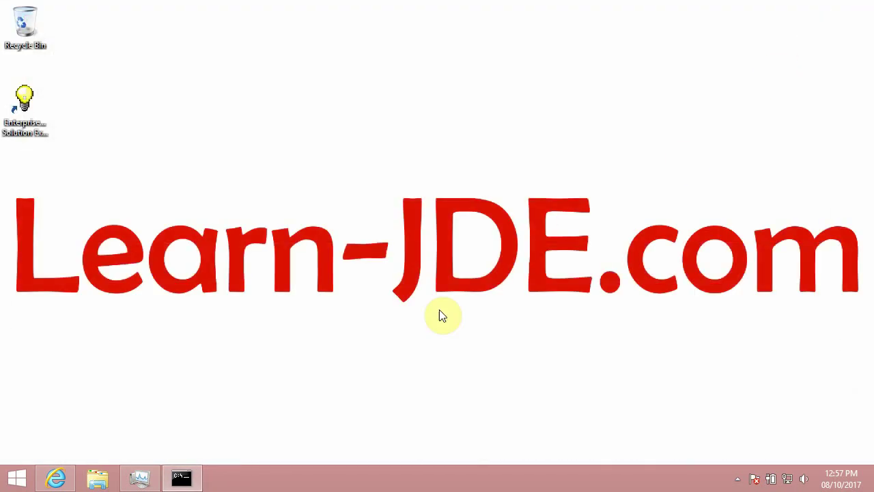
- Refresh the desktop and relaunch Solution Explorer to reach the DEMO920 login prompt
{"action": "right_click", "coordinate": [136, 122]}
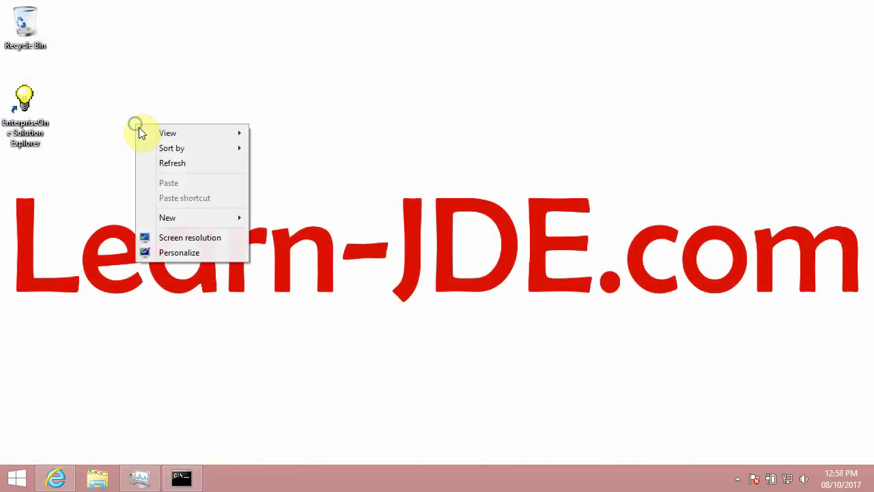
{"action": "left_click", "coordinate": [171, 163]}
{"action": "double_click", "coordinate": [36, 114]}
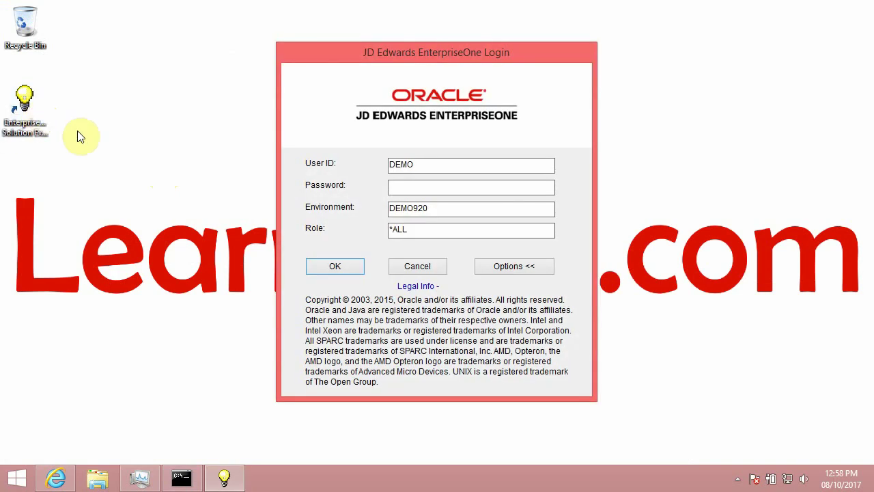
- Log in with the account password and list P98616's default printers, showing two *PUBLIC records
{"action": "type", "text": "demo"}
{"action": "key", "text": "Return"}
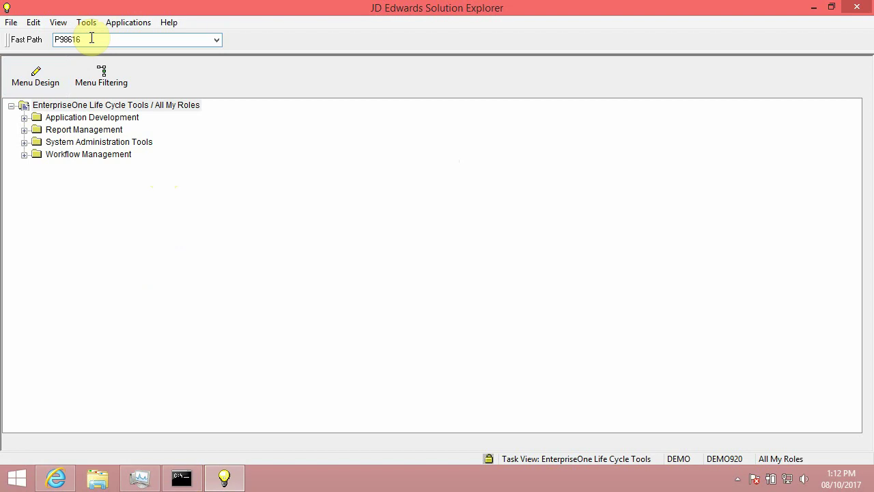
{"action": "key", "text": "Return"}
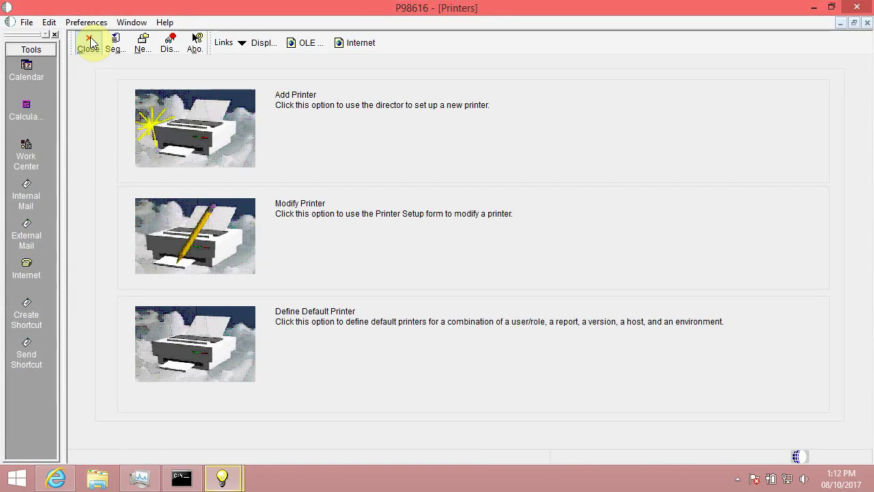
{"action": "left_click", "coordinate": [223, 334]}
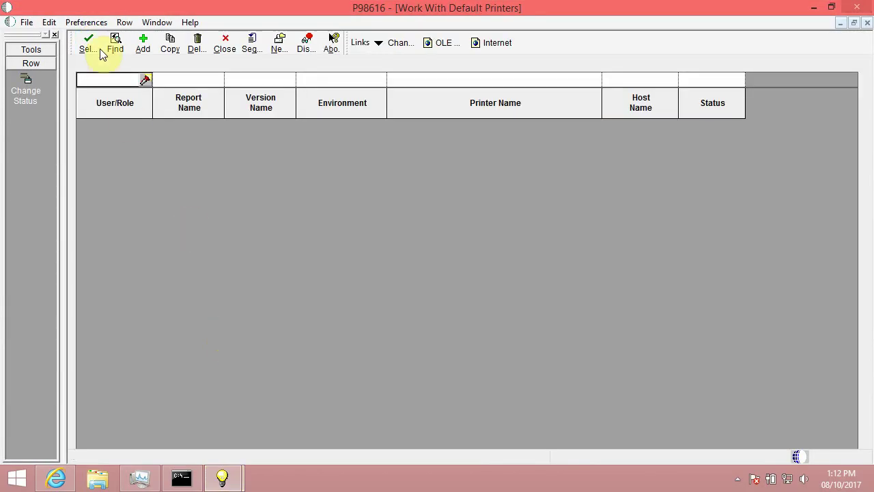
{"action": "left_click", "coordinate": [115, 43]}
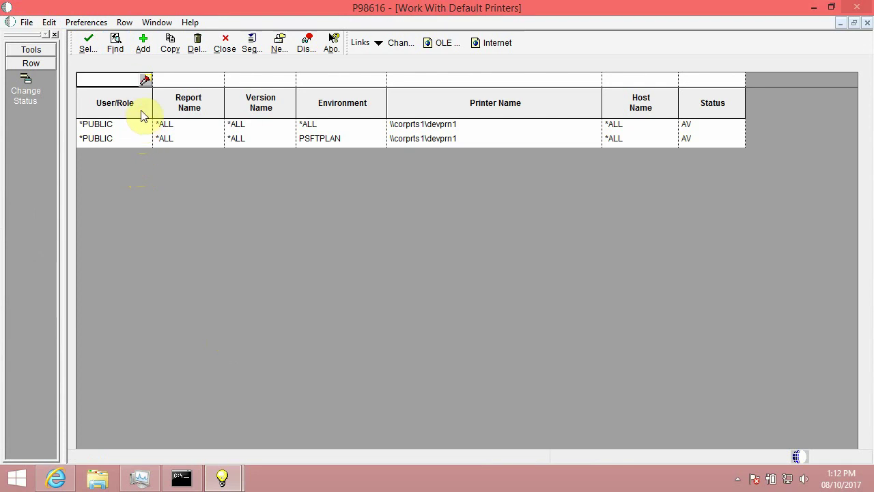
- Add a default printer record with version *ALL, environment DEMO920 and printer \\corprts1\devprn1
{"action": "left_click", "coordinate": [144, 45]}
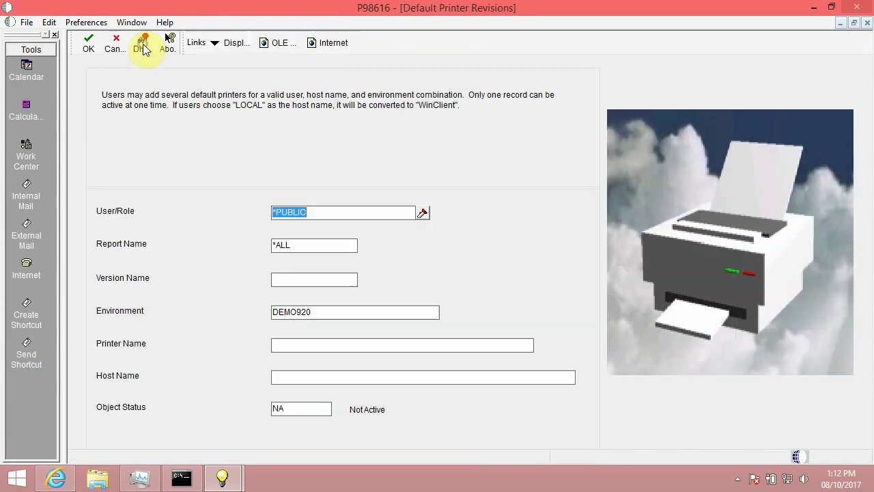
{"action": "left_click", "coordinate": [305, 278]}
{"action": "type", "text": "*"}
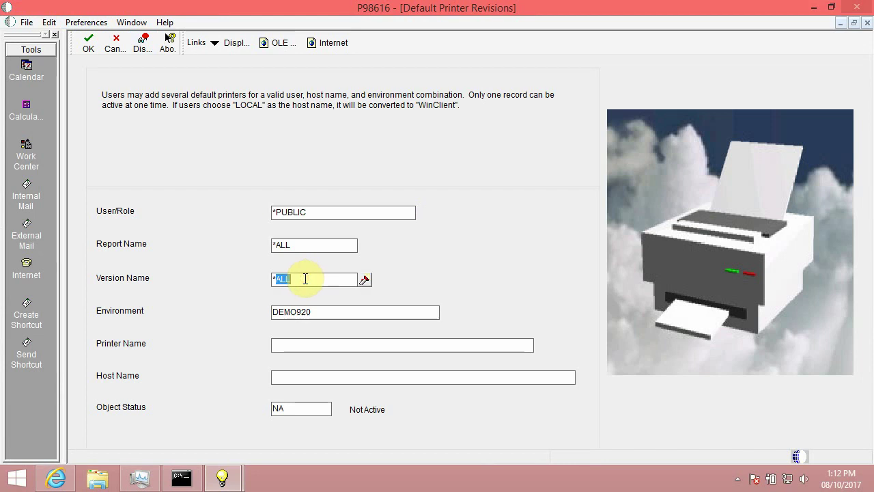
{"action": "type", "text": "all"}
{"action": "key", "text": "BackSpace"}
{"action": "key", "text": "BackSpace"}
{"action": "key", "text": "BackSpace"}
{"action": "type", "text": "AL"}
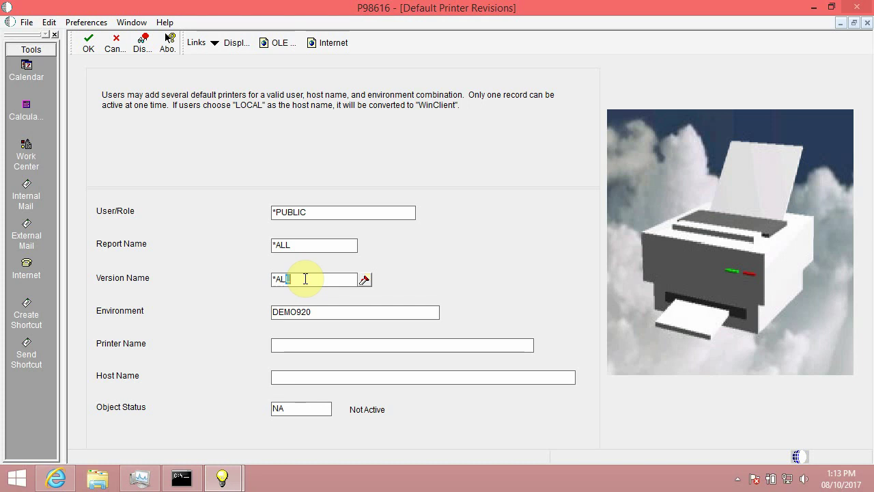
{"action": "key", "text": "Tab"}
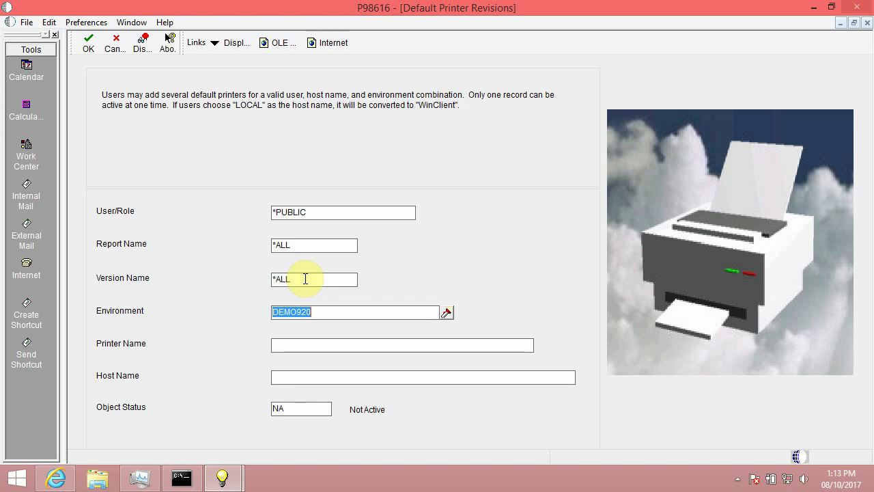
{"action": "key", "text": "Tab"}
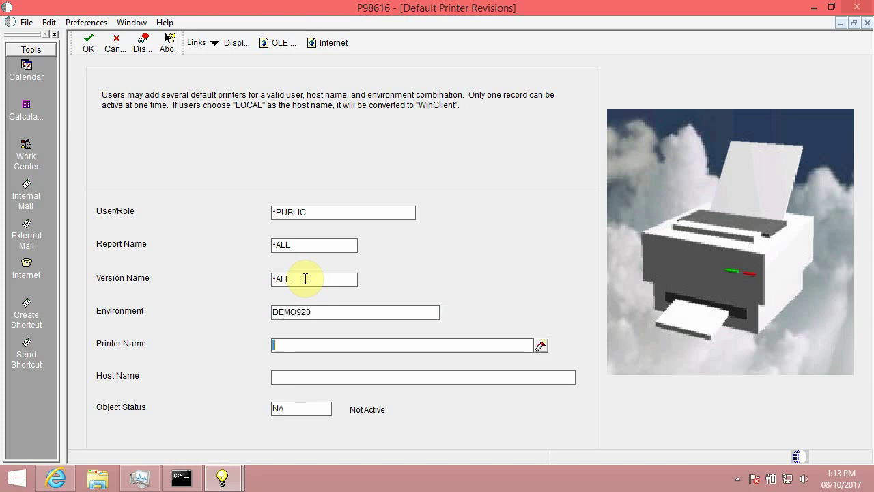
{"action": "type", "text": "\\\\"}
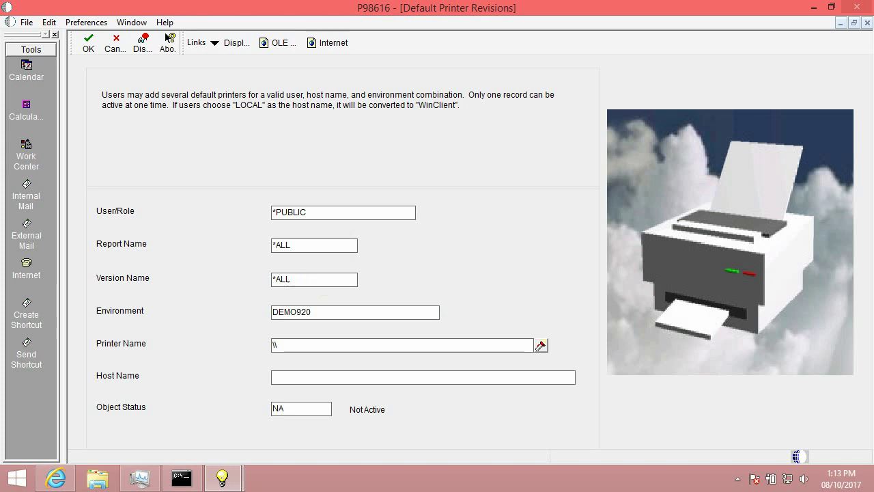
{"action": "type", "text": "corprts1\\devprn1"}
{"action": "key", "text": "Tab"}
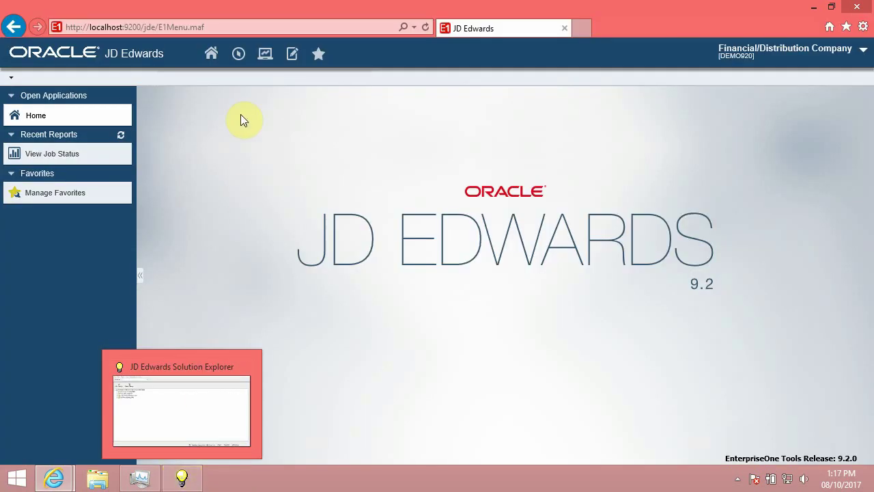
- Open Reports by Address (R014021) from the Navigator's Address Book Periodic Processing menu
{"action": "left_click", "coordinate": [238, 55]}
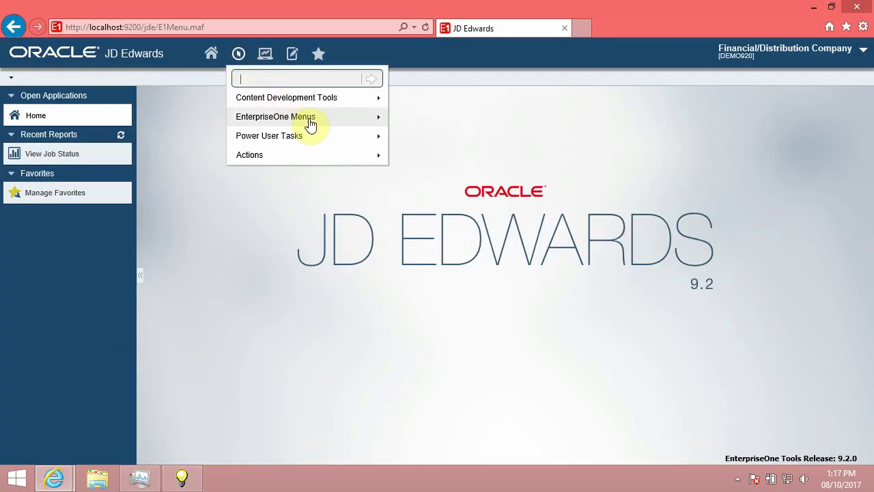
{"action": "mouse_move", "coordinate": [312, 120]}
{"action": "mouse_move", "coordinate": [444, 92]}
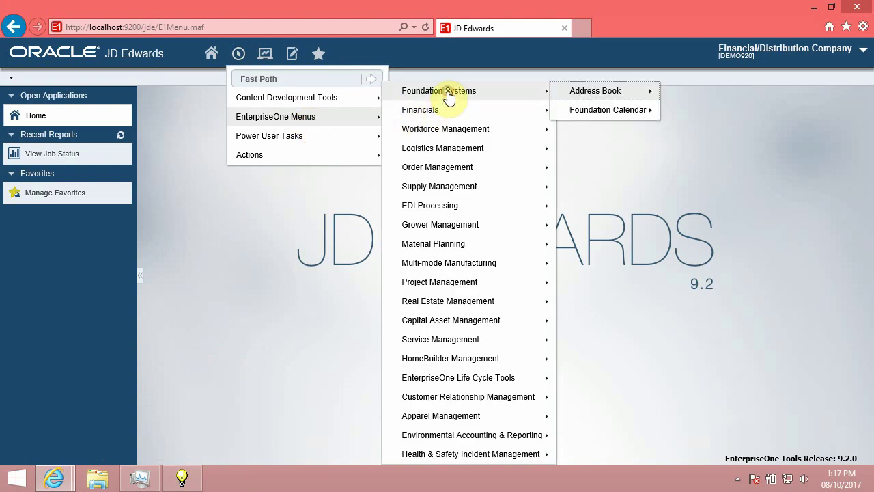
{"action": "mouse_move", "coordinate": [619, 93]}
{"action": "mouse_move", "coordinate": [718, 118]}
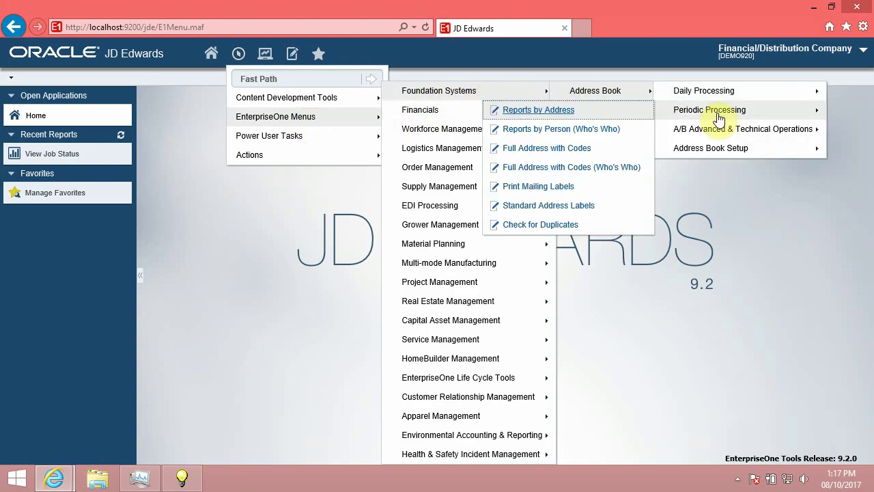
{"action": "left_click", "coordinate": [555, 114]}
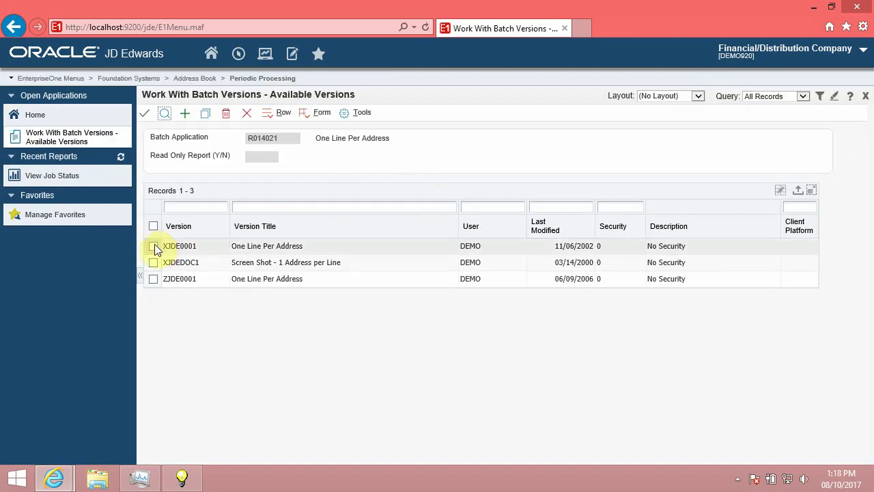
- Submit version XJDE0001 with data selection and confirm printer \\corprts1\devprn1
{"action": "left_click", "coordinate": [154, 247]}
{"action": "left_click", "coordinate": [177, 240]}
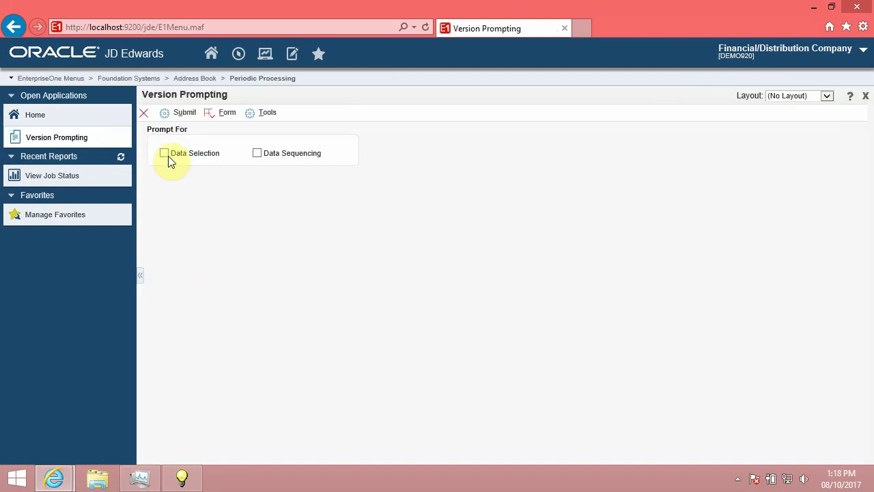
{"action": "left_click", "coordinate": [167, 155]}
{"action": "left_click", "coordinate": [170, 115]}
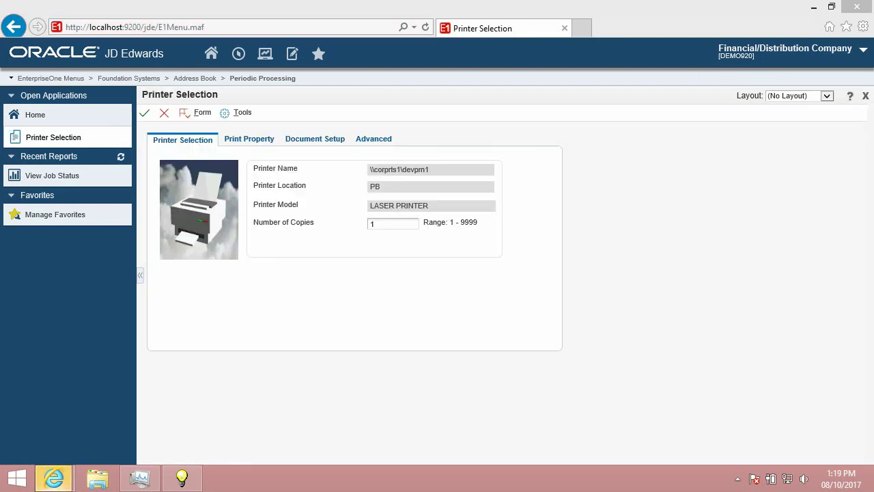
{"action": "left_click", "coordinate": [144, 114]}
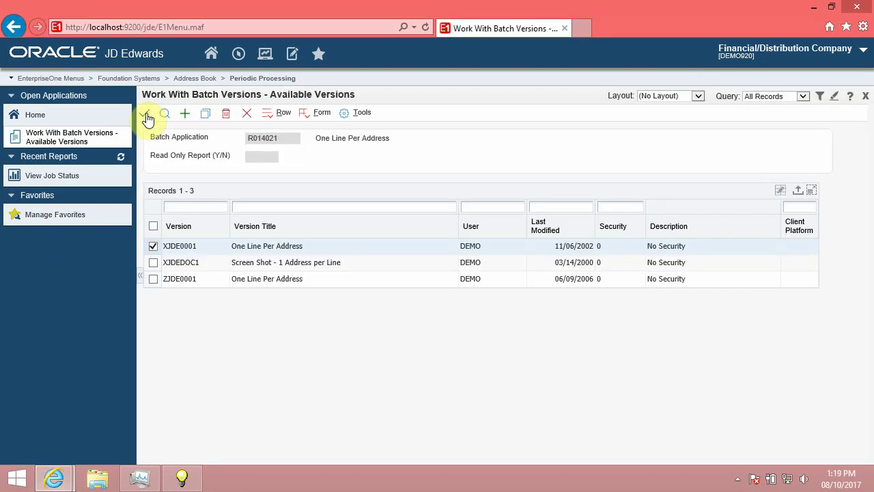